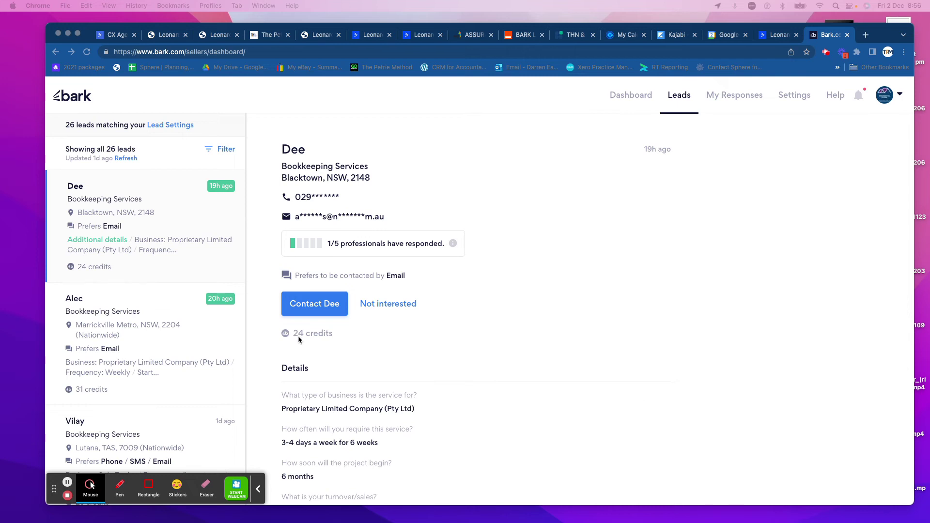
- Review the Blacktown bookkeeping lead's contact preference, credit cost, project answers and additional details
scroll(299, 340, down, 3)
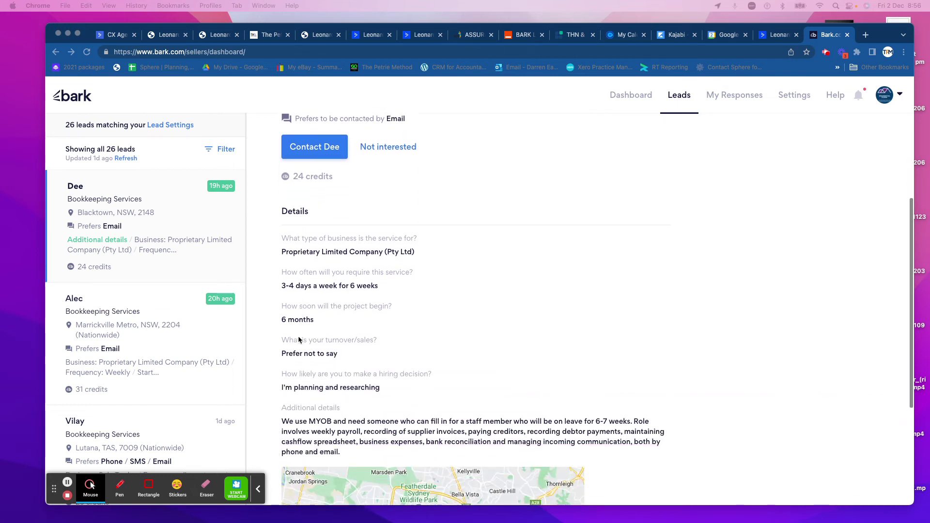
scroll(298, 340, up, 3)
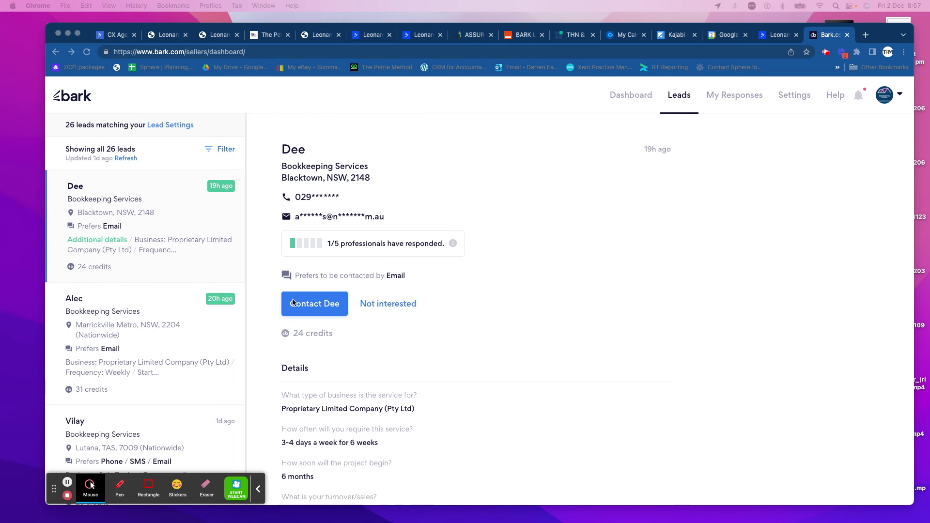
scroll(292, 355, down, 3)
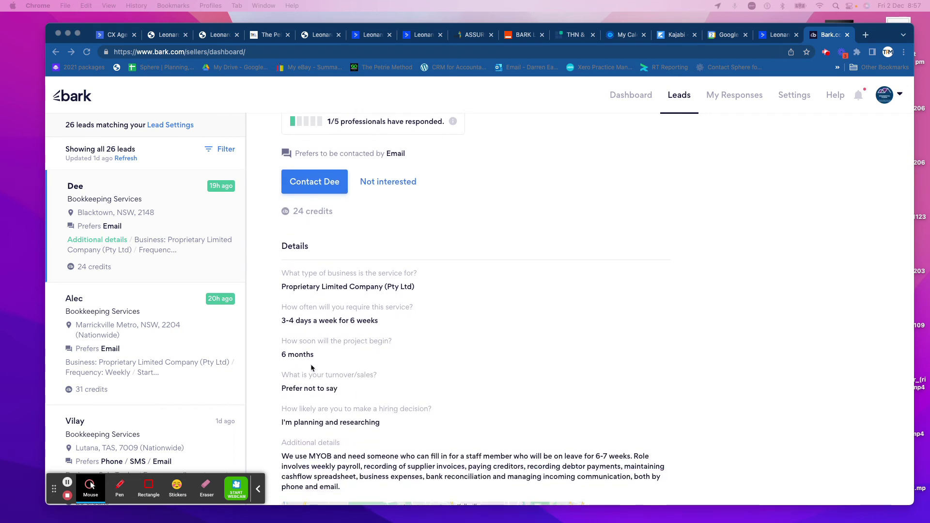
scroll(315, 358, down, 3)
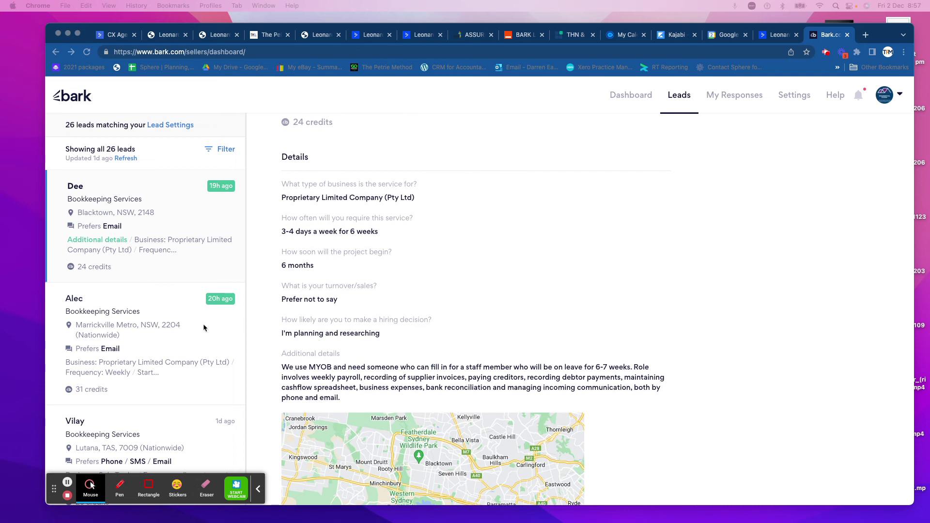
- Open the Marrickville Metro bookkeeping lead and review its response count, credit cost and project details
click(161, 350)
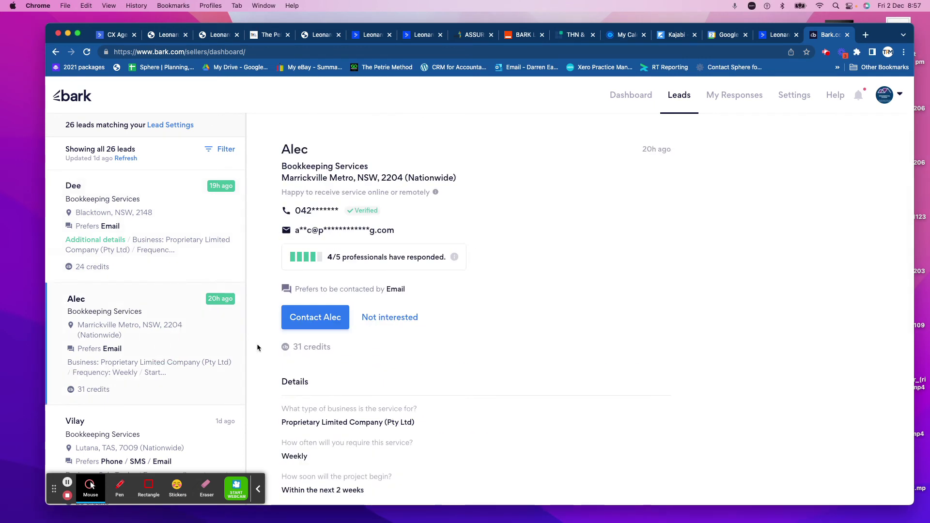
scroll(357, 374, down, 5)
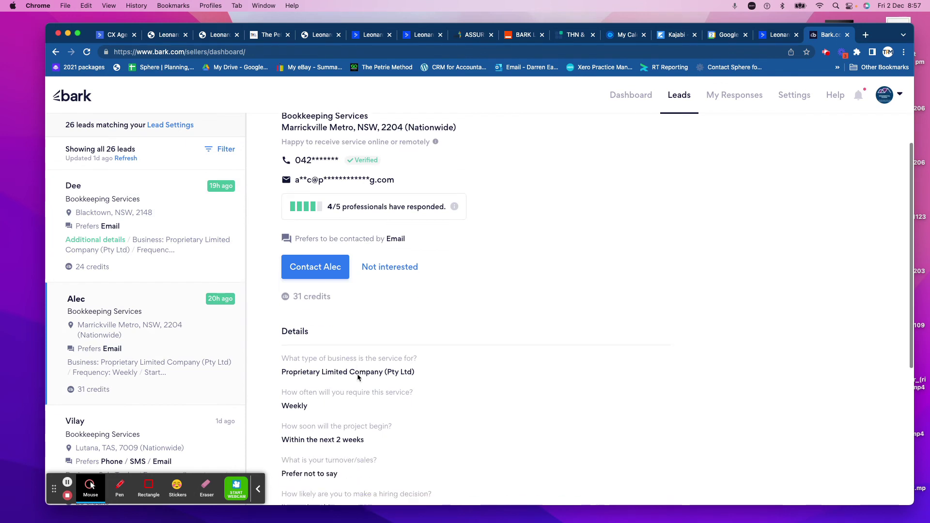
scroll(357, 375, down, 1)
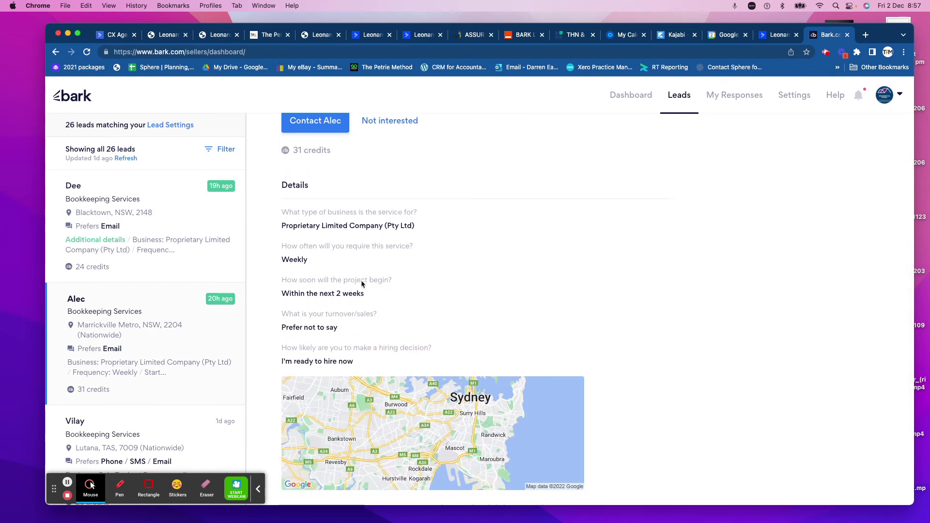
scroll(348, 268, up, 3)
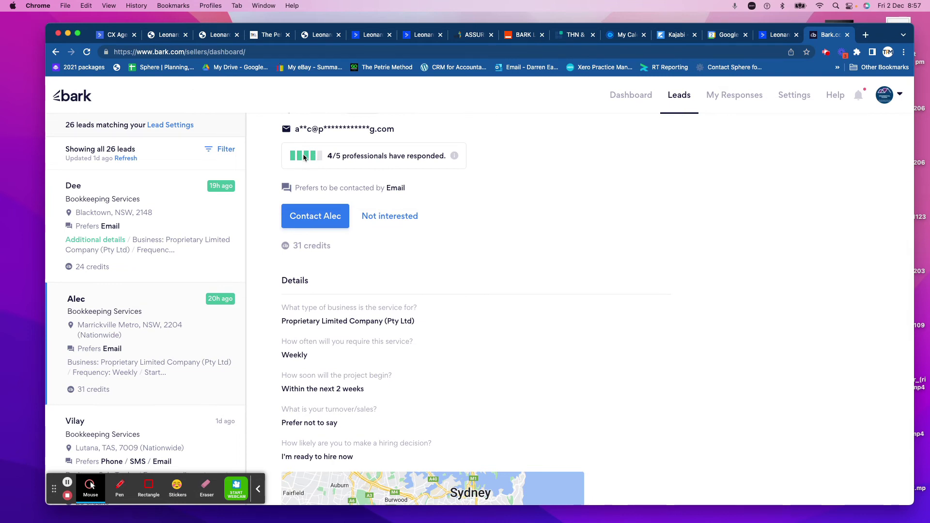
scroll(315, 164, up, 1)
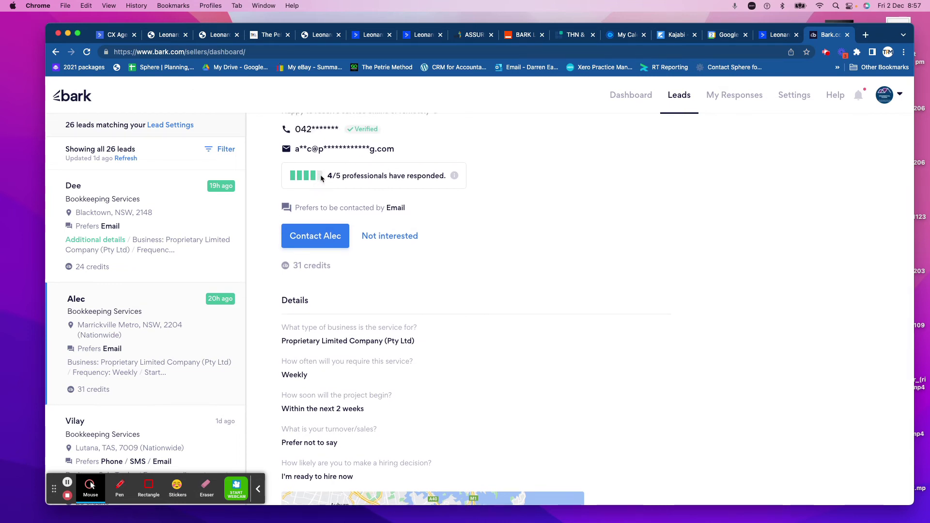
scroll(348, 192, up, 2)
scroll(349, 194, up, 3)
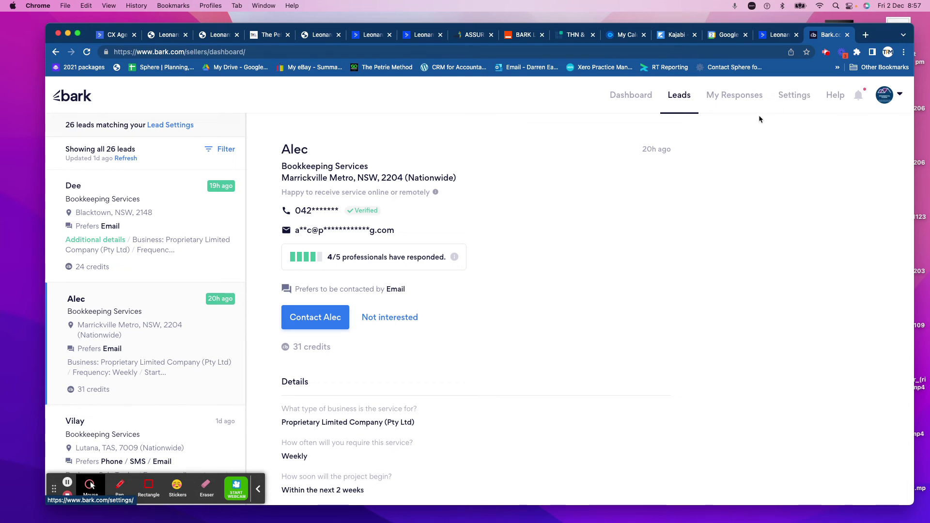
- View the BARK Leads - DEMO zap in Zapier, then examine the imported contact's BARK LEADS fields in ActiveCampaign
click(528, 36)
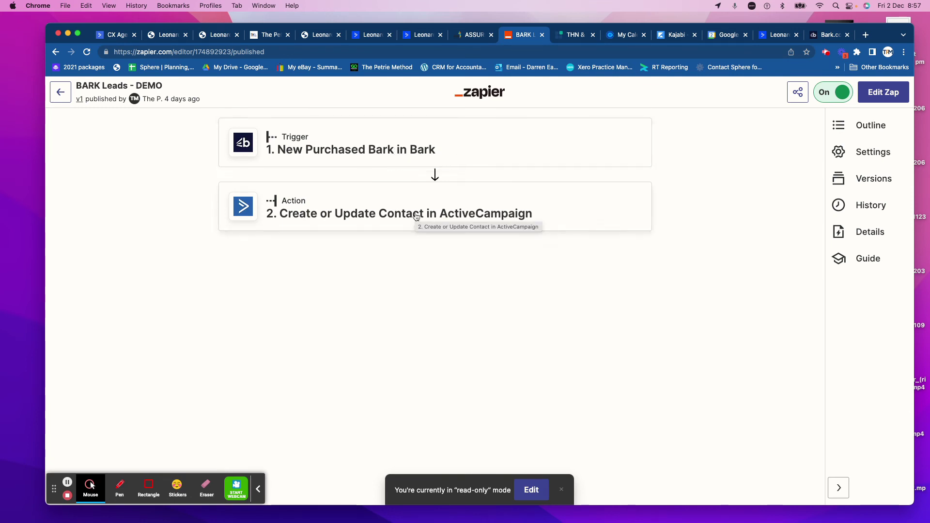
click(778, 34)
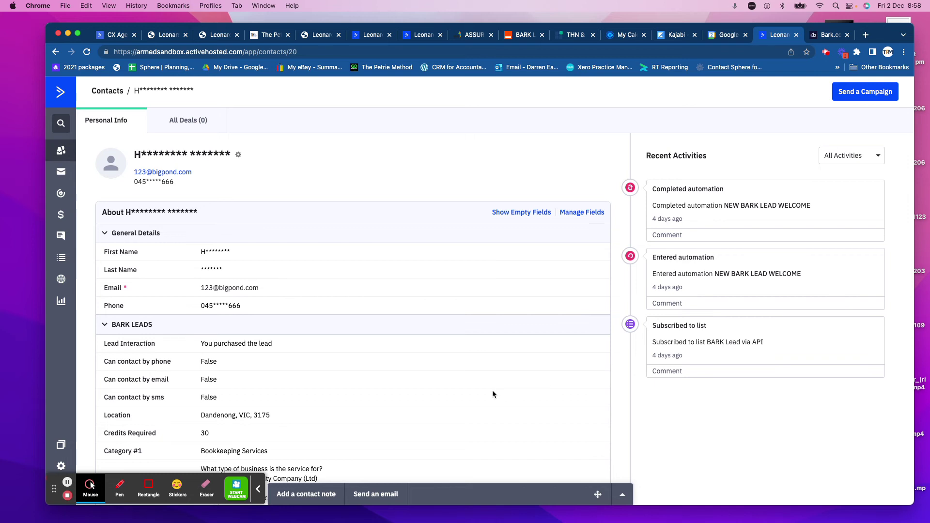
scroll(492, 391, down, 3)
scroll(492, 391, up, 3)
scroll(493, 393, down, 4)
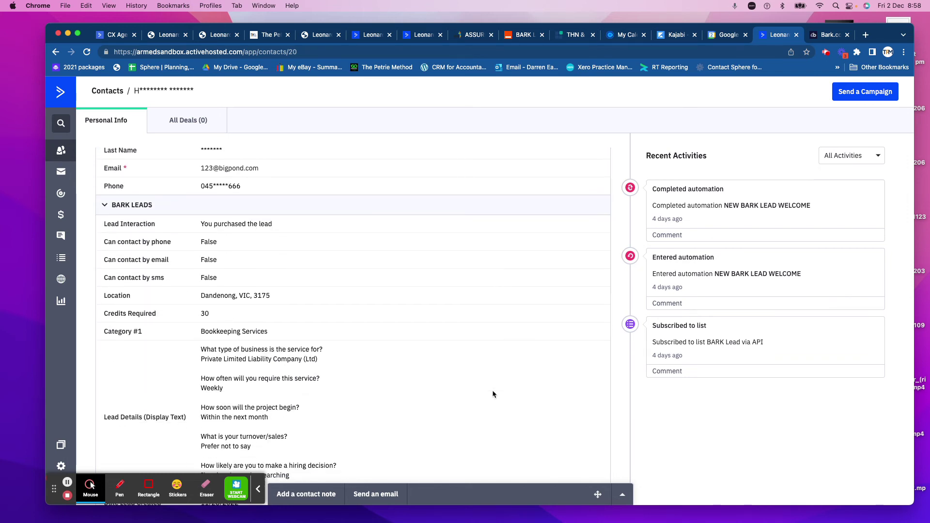
scroll(493, 394, down, 1)
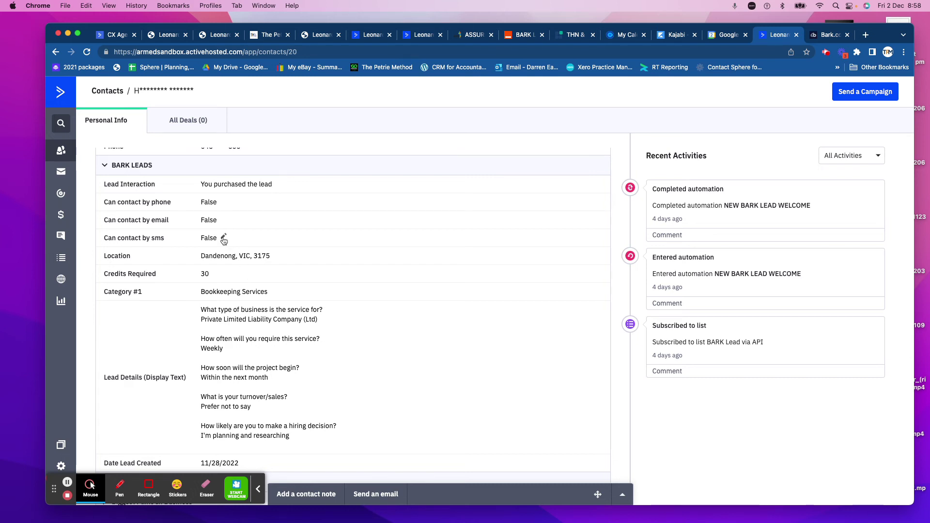
scroll(223, 241, down, 2)
scroll(232, 257, up, 7)
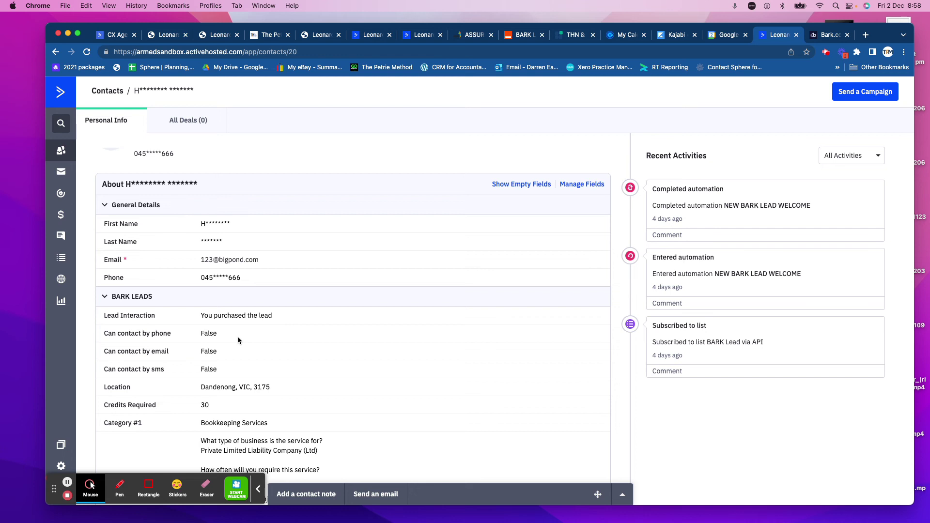
scroll(229, 266, down, 6)
scroll(238, 338, down, 2)
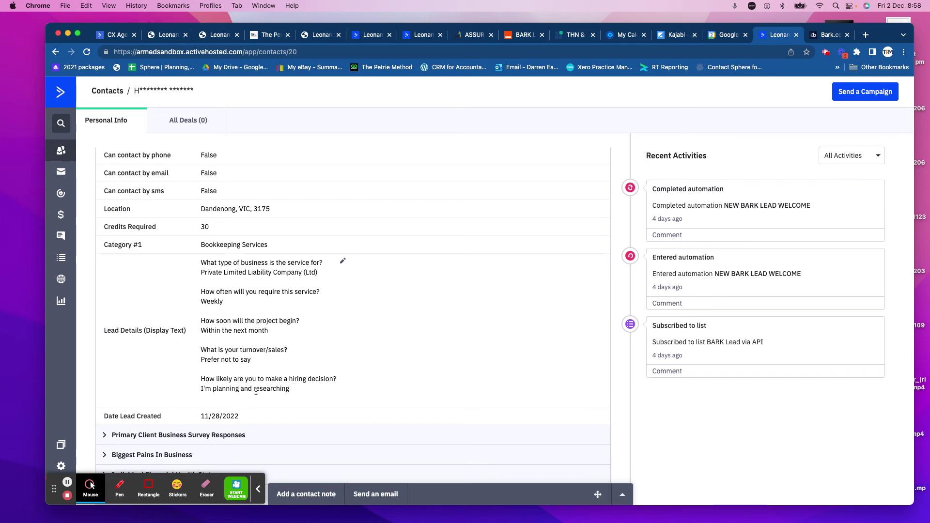
- Open the NEW BARK LEAD WELCOME automation and review the full message of its notification email without changing it
click(60, 194)
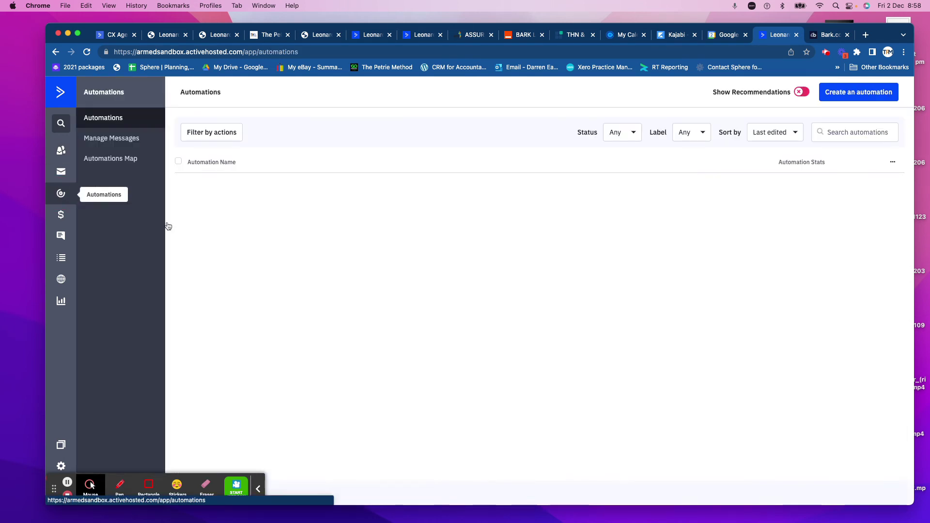
click(295, 187)
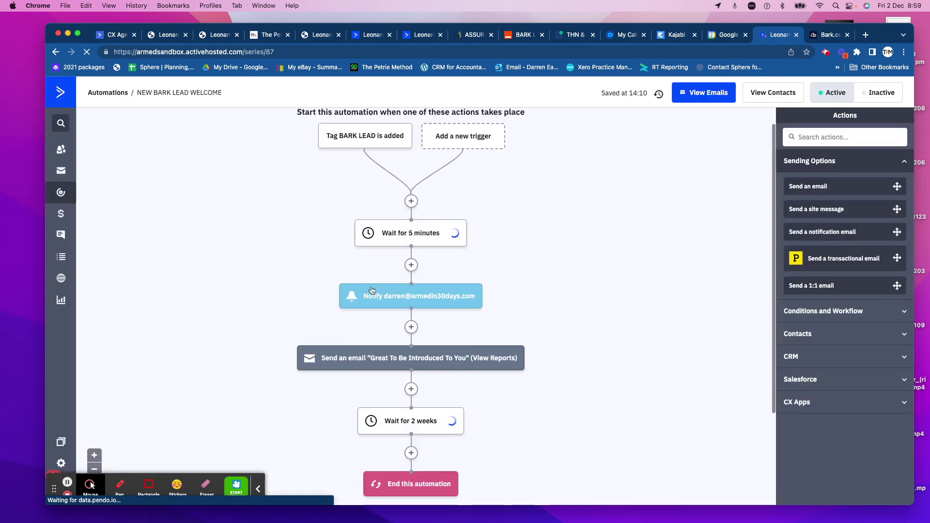
click(425, 299)
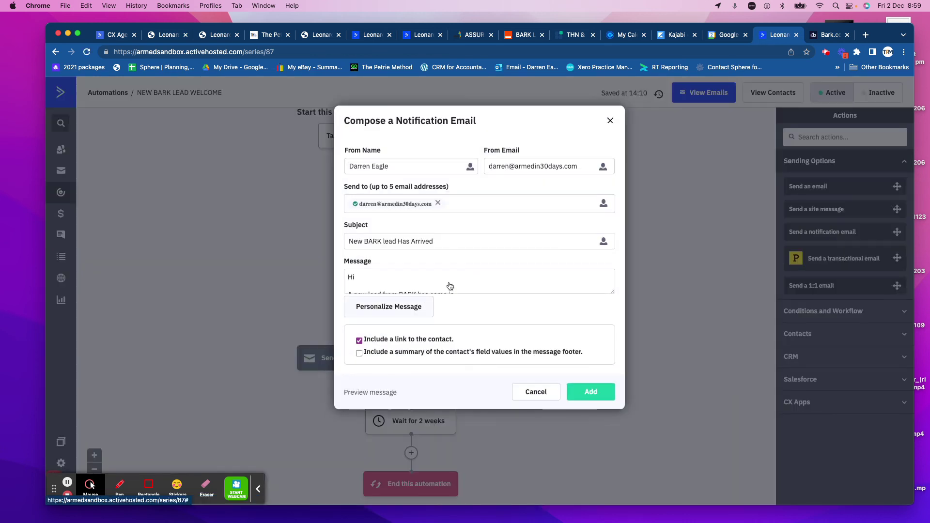
click(613, 292)
drag(612, 292, 632, 367)
scroll(387, 343, down, 1)
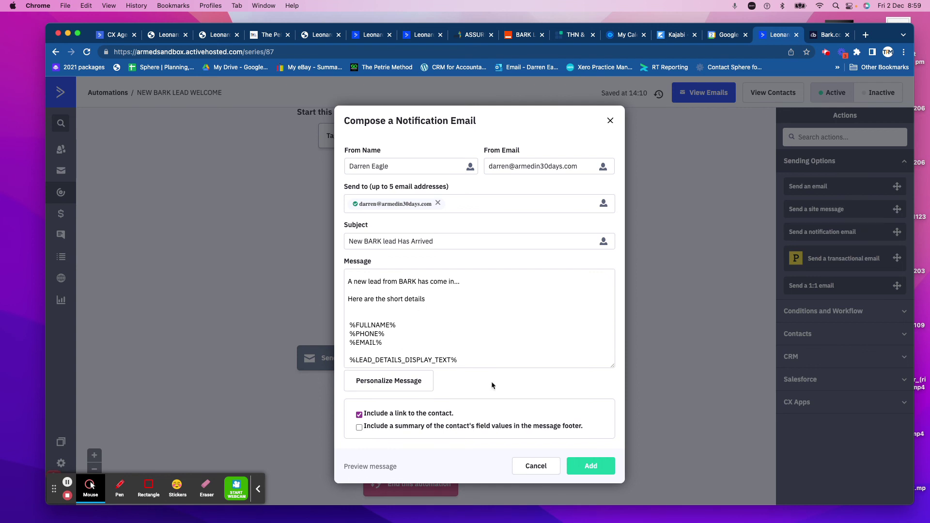
click(536, 465)
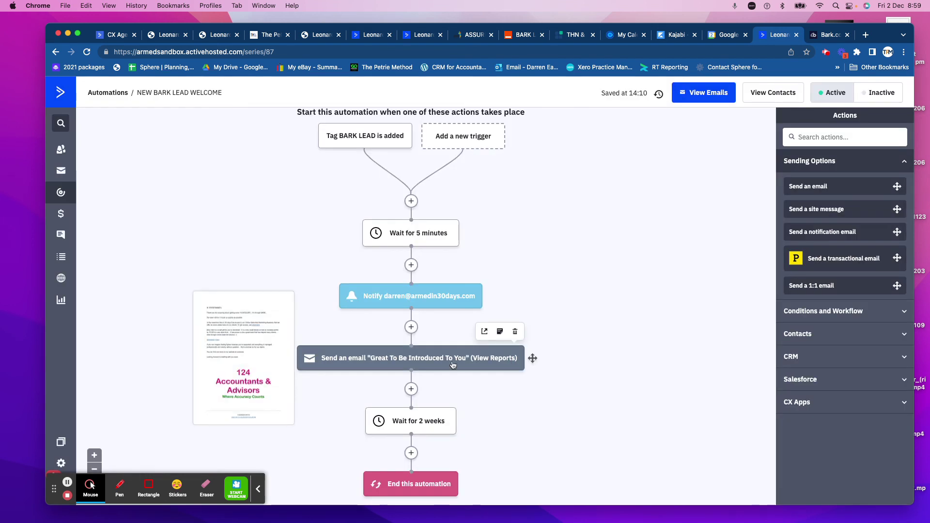
- Read through the preview of the automation's "Great To Be Introduced To You" email and close it without saving
click(419, 359)
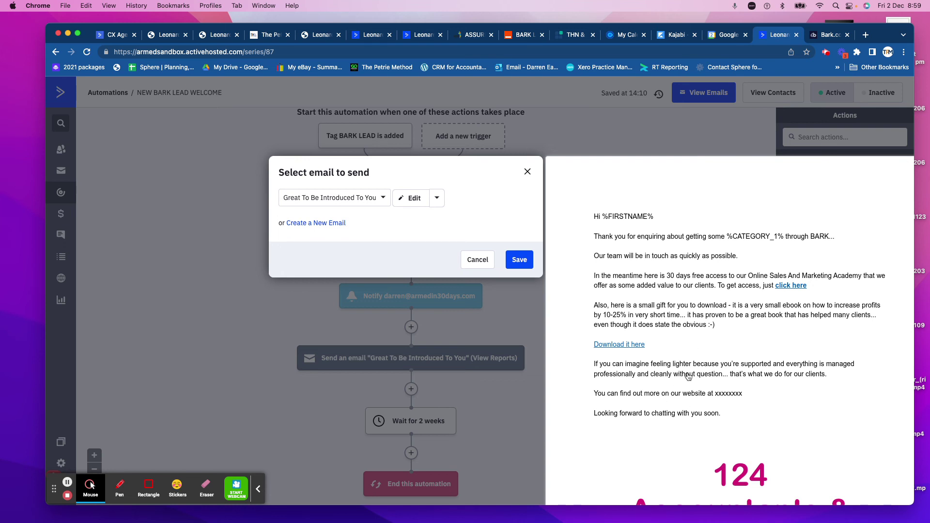
scroll(690, 369, down, 3)
scroll(708, 342, down, 5)
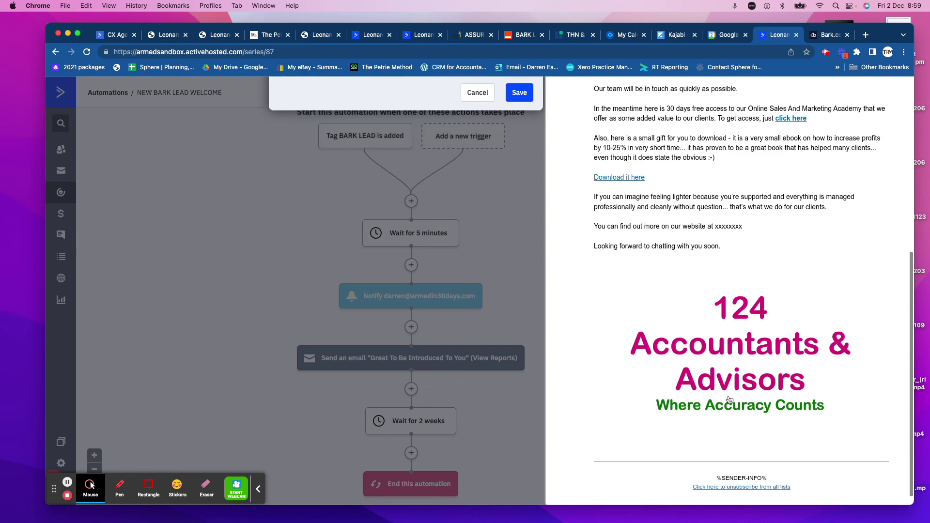
scroll(729, 399, up, 10)
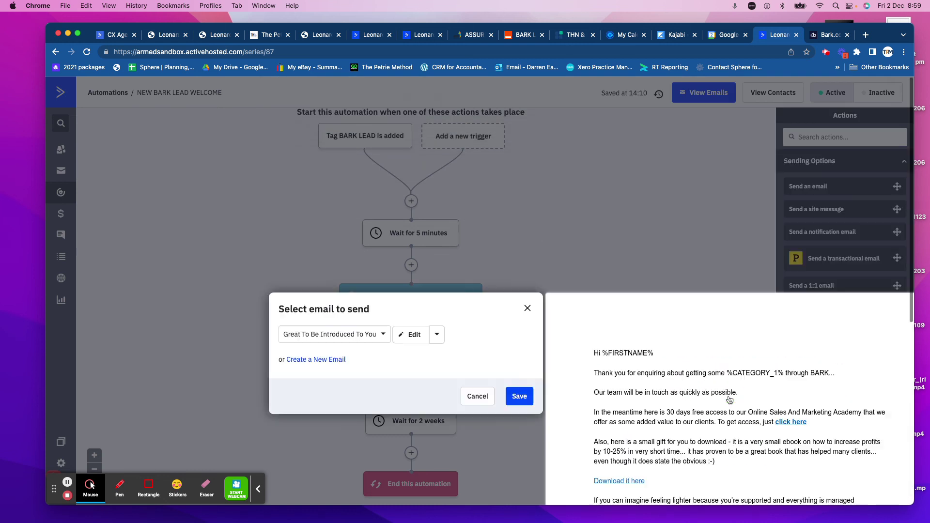
click(579, 237)
click(579, 237)
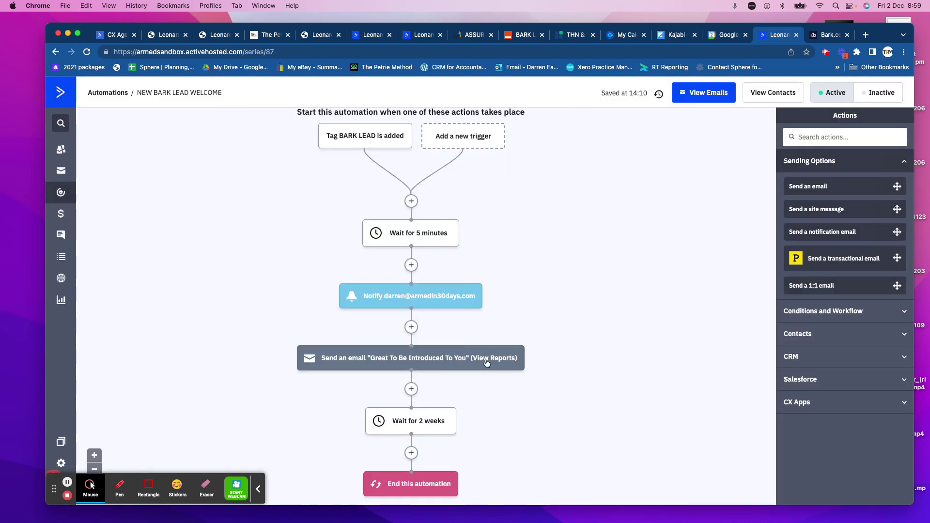
- Add a Start an automation action after the 2-week wait that enters contacts into Engagement Sales Funnel (FAQs) (Short Term Nurture Fresh Leads)
scroll(425, 394, down, 3)
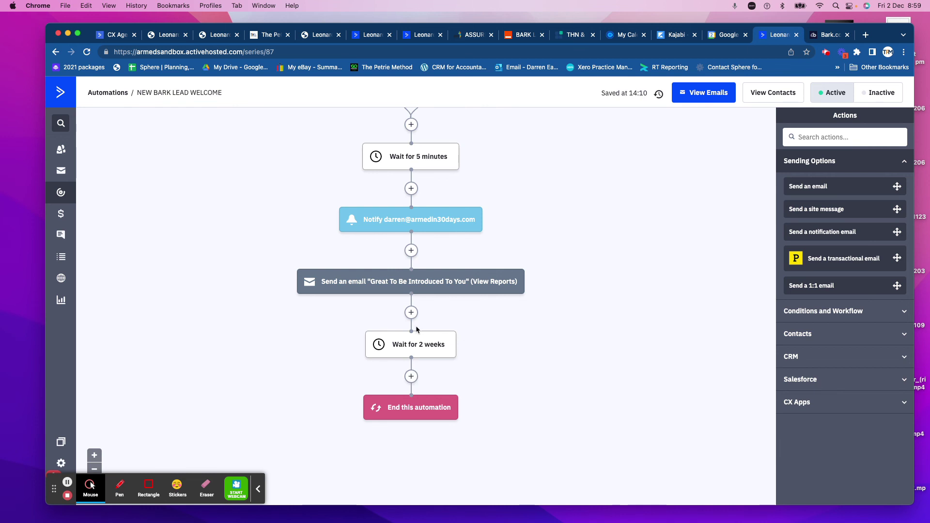
click(411, 381)
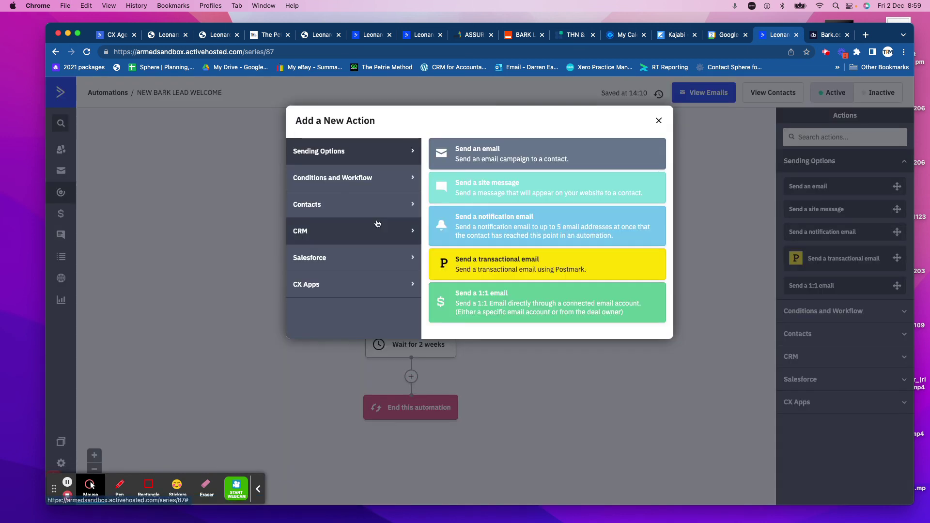
click(377, 204)
click(380, 151)
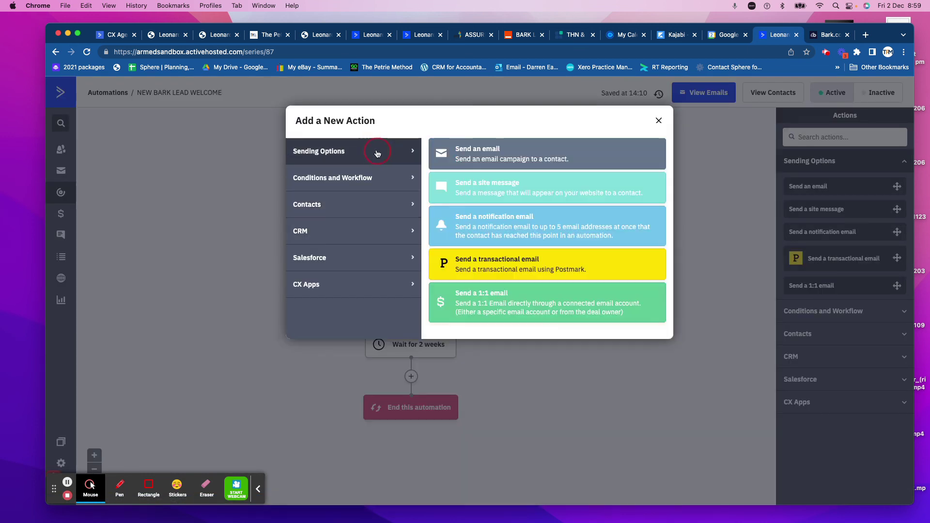
click(378, 180)
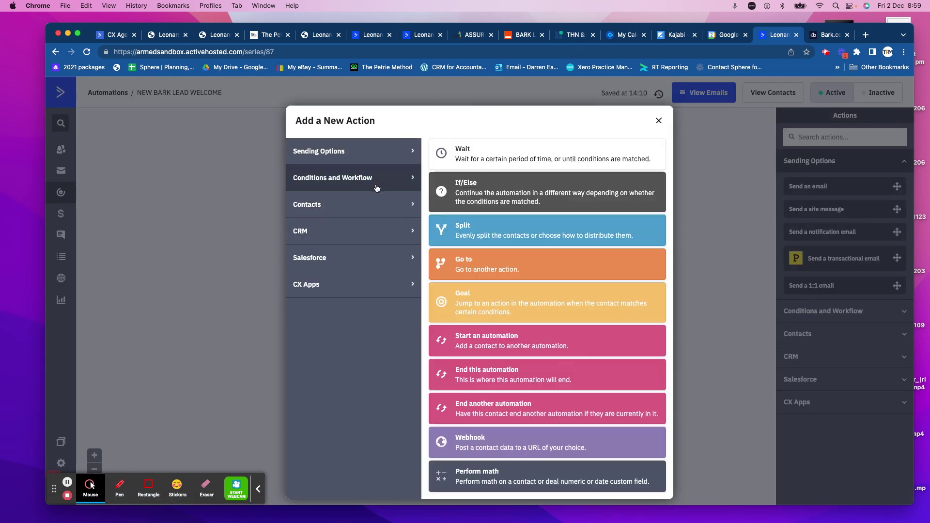
click(494, 341)
click(438, 362)
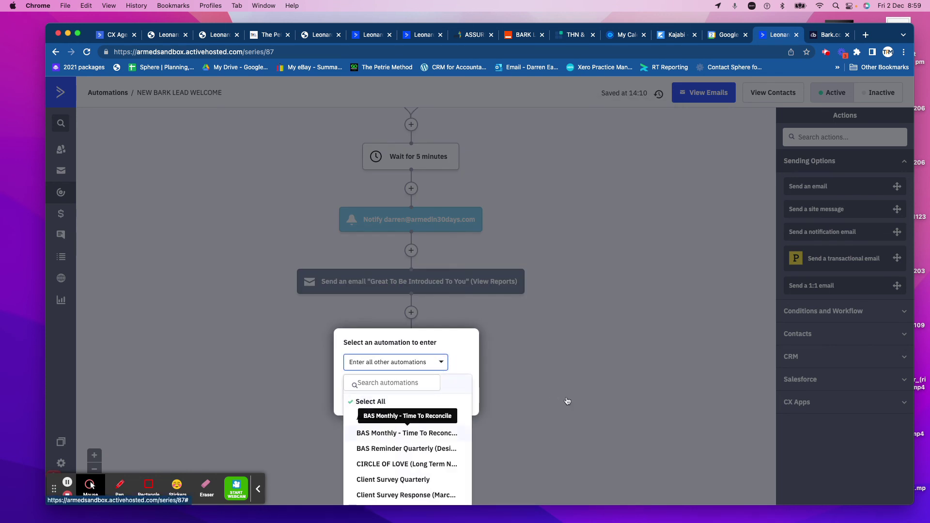
scroll(424, 442, down, 5)
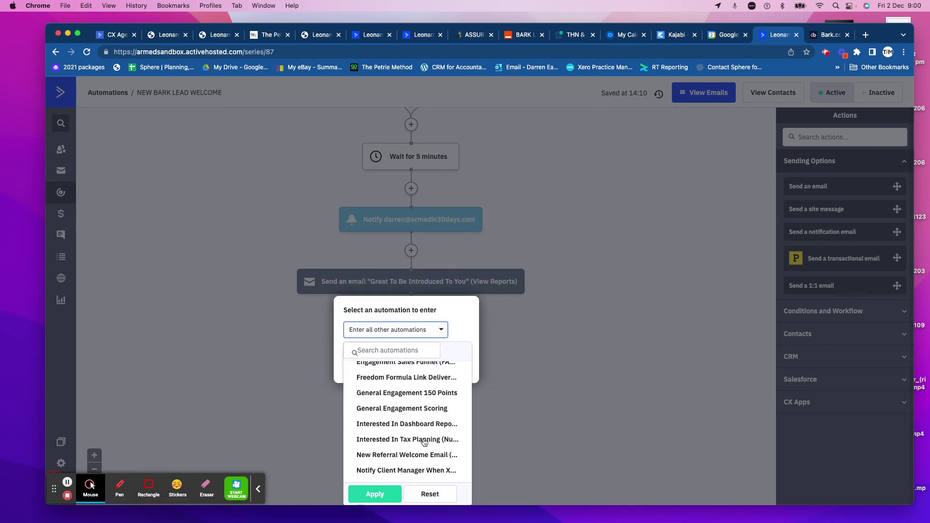
click(416, 366)
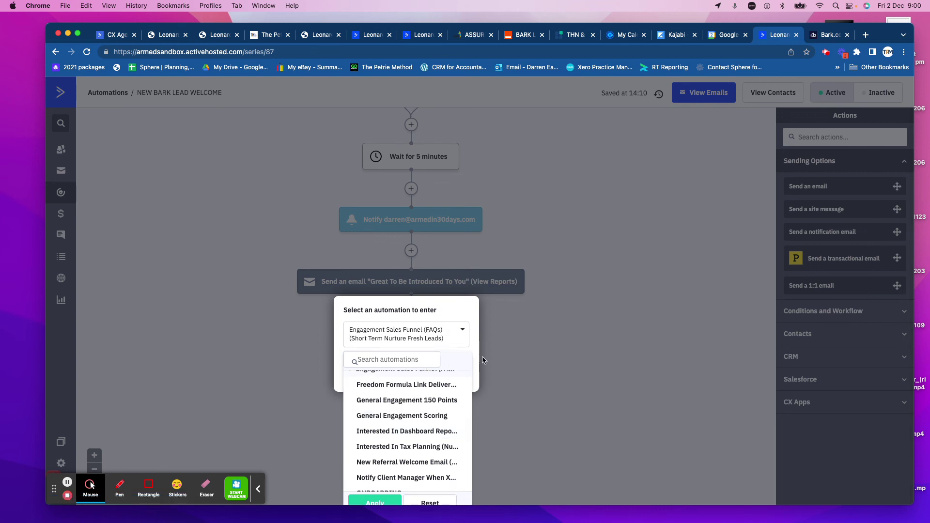
click(389, 502)
click(444, 407)
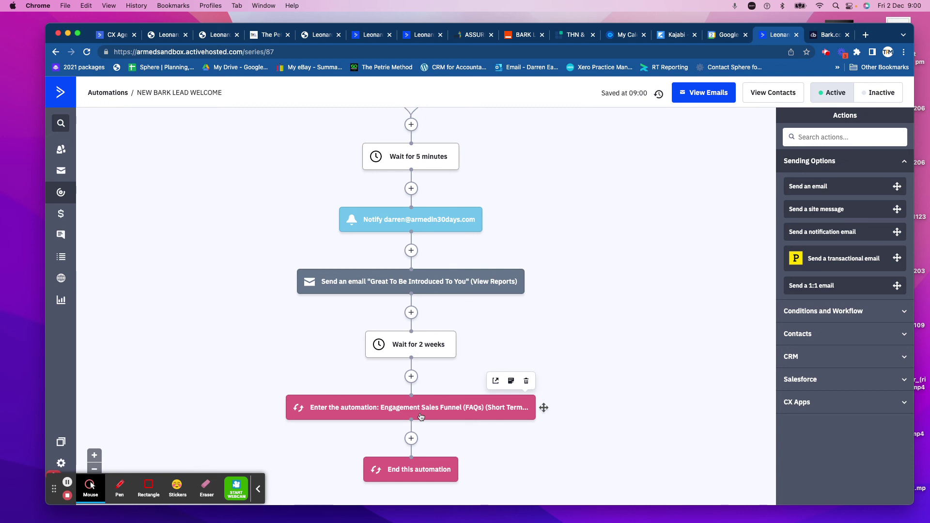
mouse_move(400, 209)
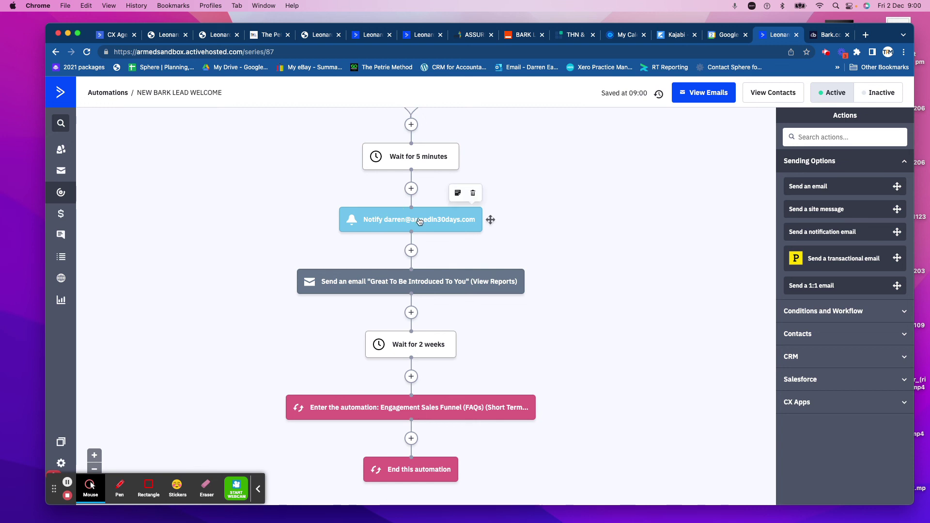